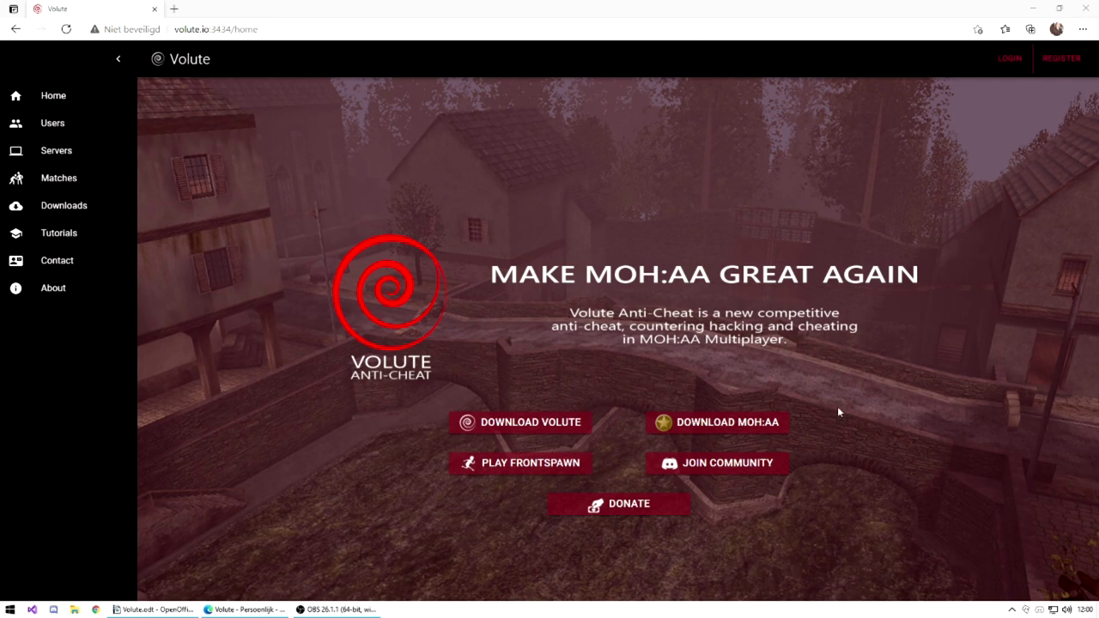
# Choose REGISTER in the Volute top bar to bring up the account registration form.
pyautogui.click(1062, 58)
# Fill in the e-mail, user name 'Tutorial' and the password with its confirmation.
pyautogui.click(508, 179)
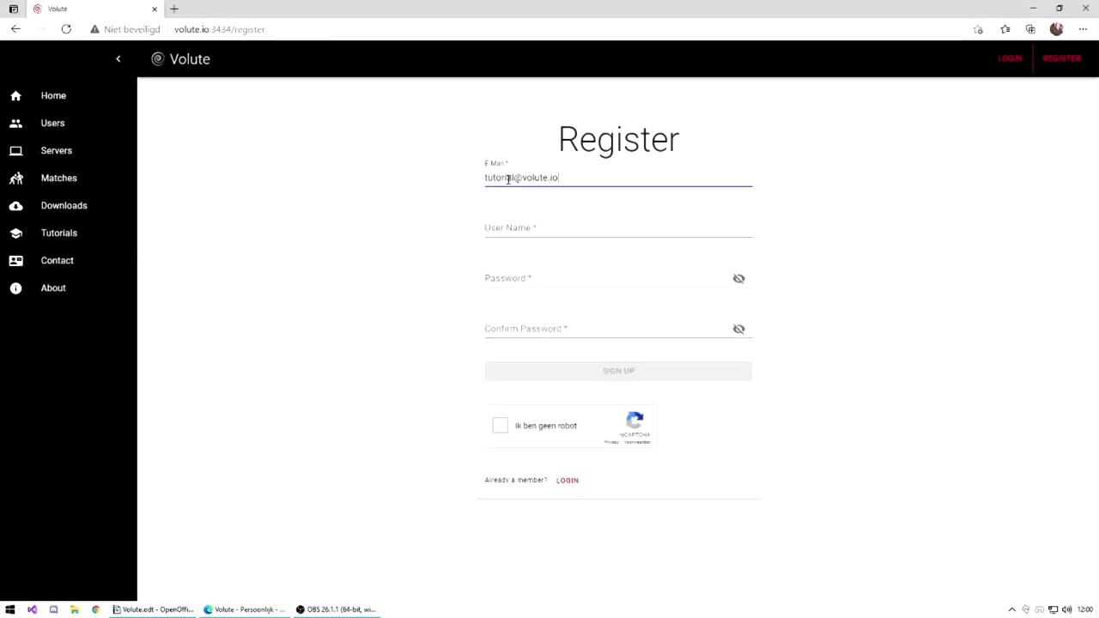
pyautogui.press('Tab')
pyautogui.write('Tutorial')
pyautogui.press('Tab')
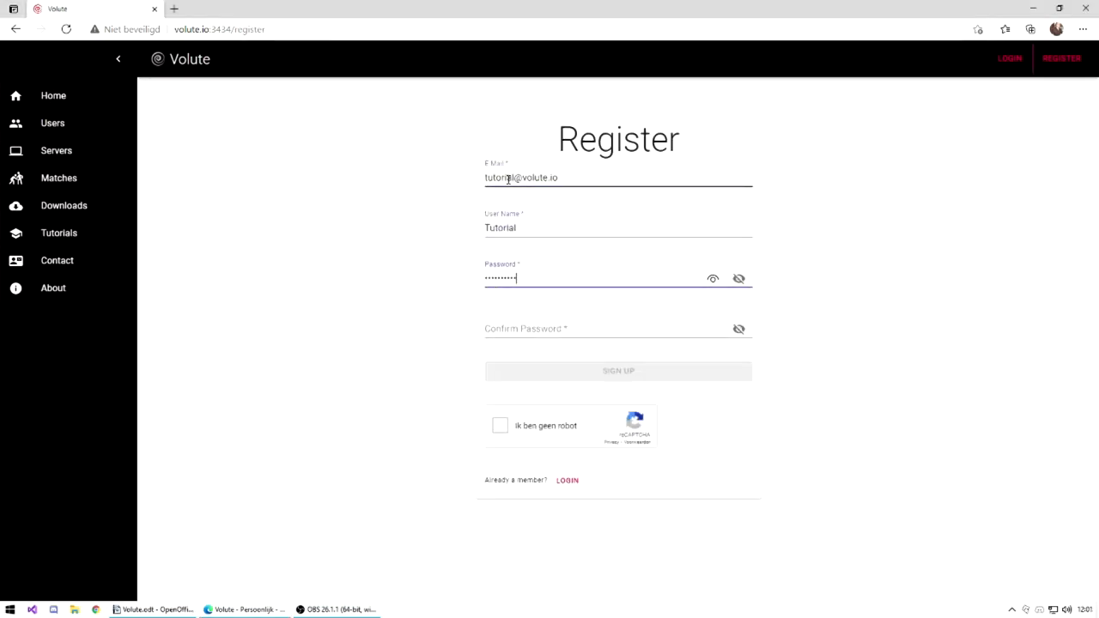
pyautogui.press('Tab')
pyautogui.write('••••••••••')
# Solve the reCAPTCHA crosswalk challenges and submit the registration with SIGN UP.
pyautogui.click(500, 425)
pyautogui.click(545, 470)
pyautogui.click(545, 526)
pyautogui.click(600, 471)
pyautogui.click(656, 470)
pyautogui.click(712, 471)
pyautogui.click(657, 525)
pyautogui.click(711, 525)
pyautogui.click(710, 574)
pyautogui.click(709, 574)
pyautogui.click(581, 371)
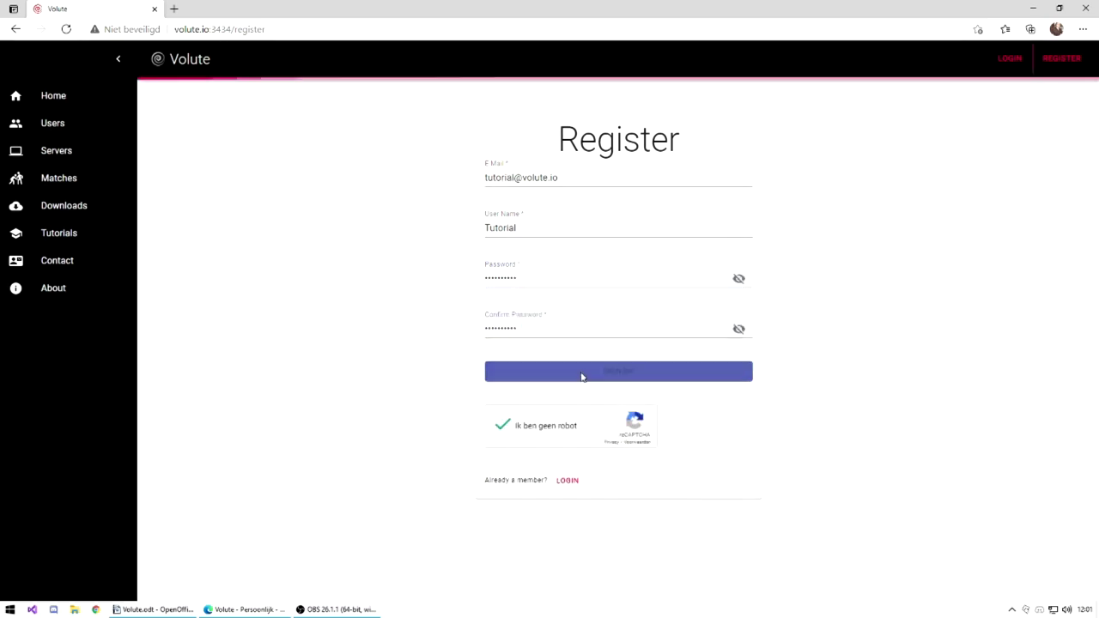
# Sign in as 'Tutorial' with the new account's password.
pyautogui.click(545, 181)
pyautogui.write('Tutori')
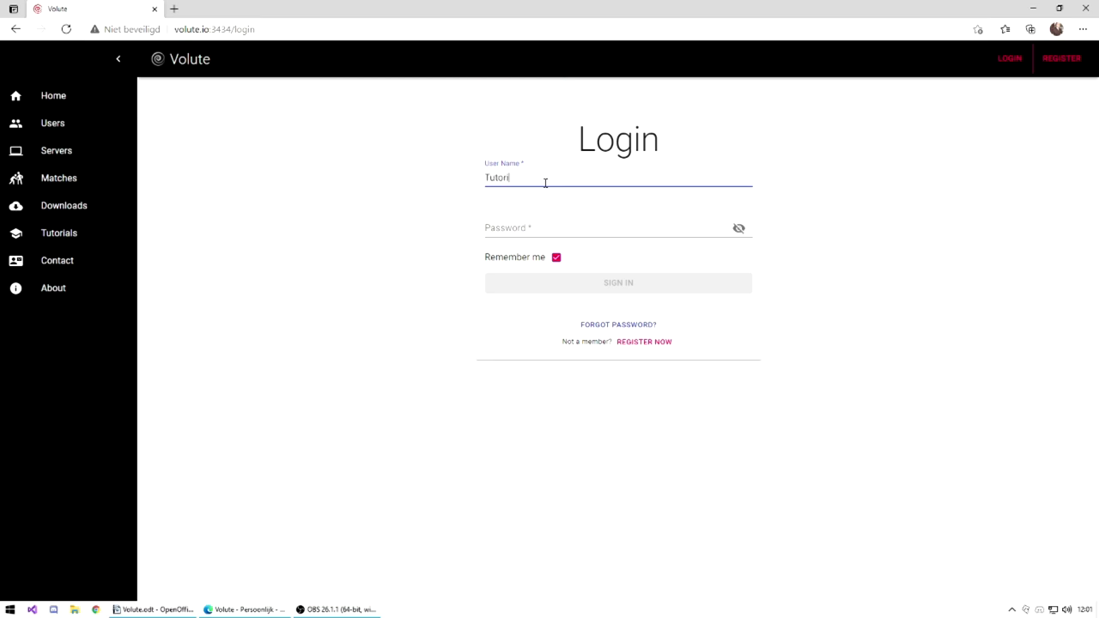
pyautogui.write('al')
pyautogui.press('Tab')
pyautogui.write('••••••••')
pyautogui.click(609, 284)
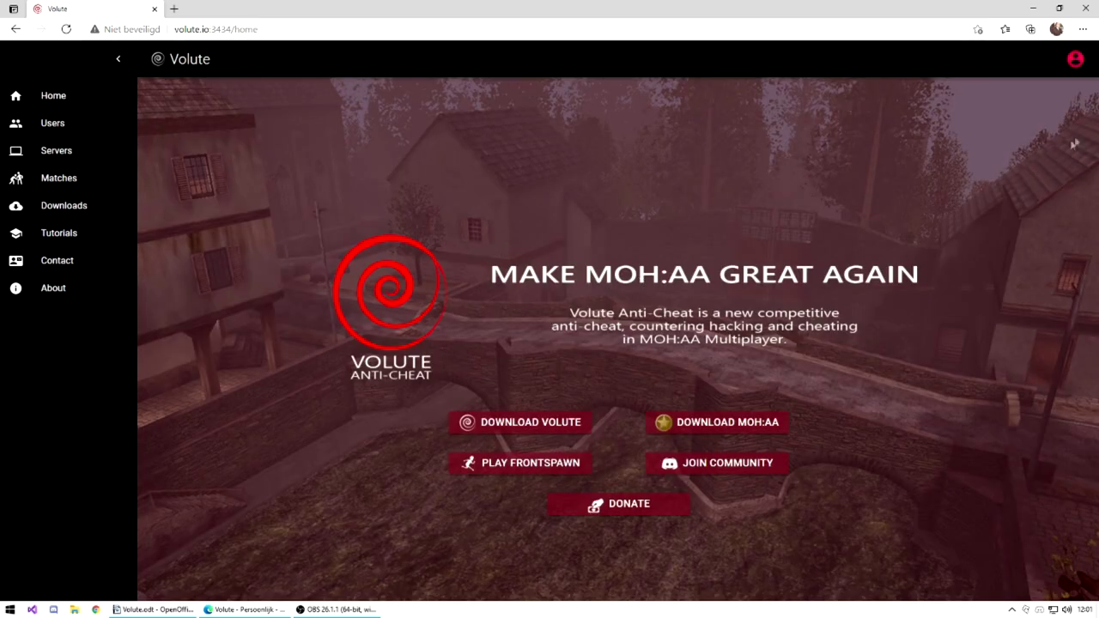
# On My profile, check the empty Demos, Major Violations and Minor Violations tabs.
pyautogui.click(1073, 60)
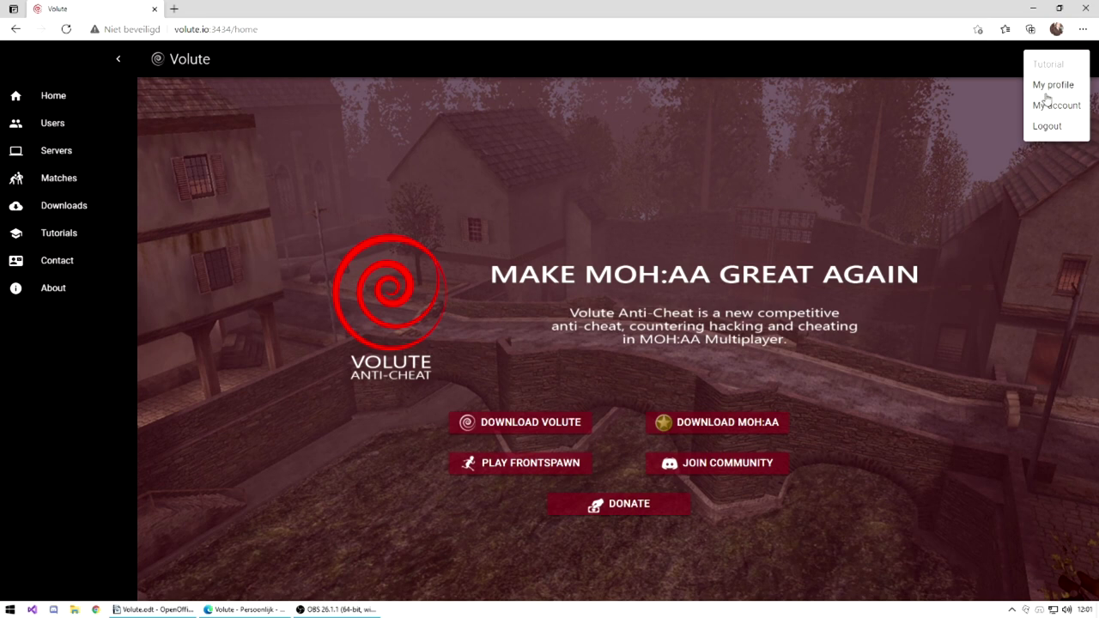
pyautogui.click(1046, 90)
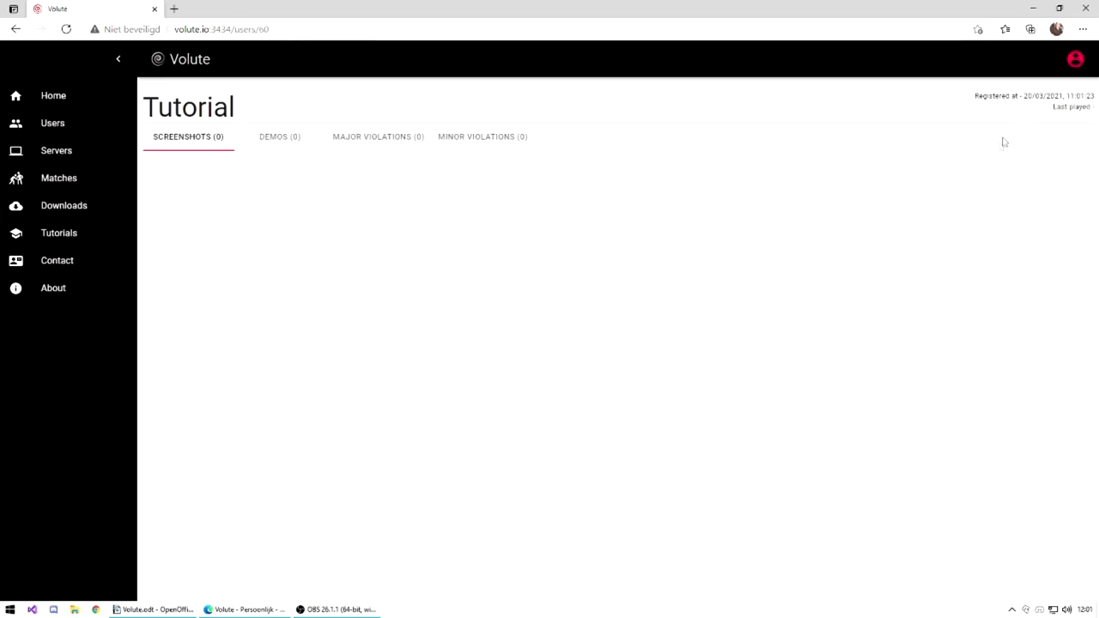
pyautogui.click(282, 142)
pyautogui.click(374, 155)
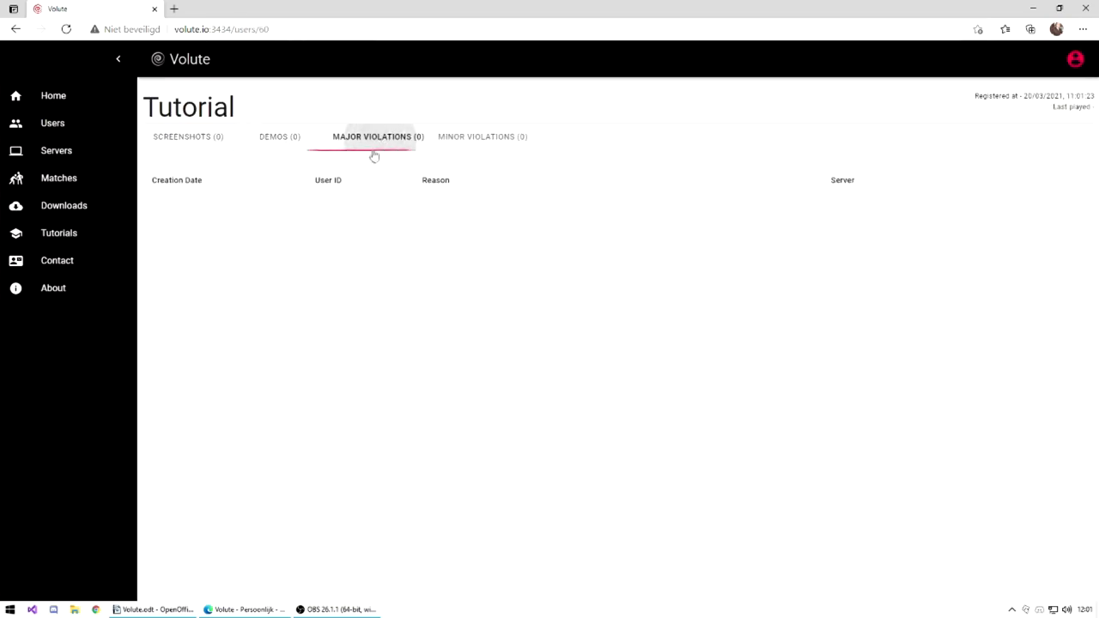
pyautogui.click(499, 142)
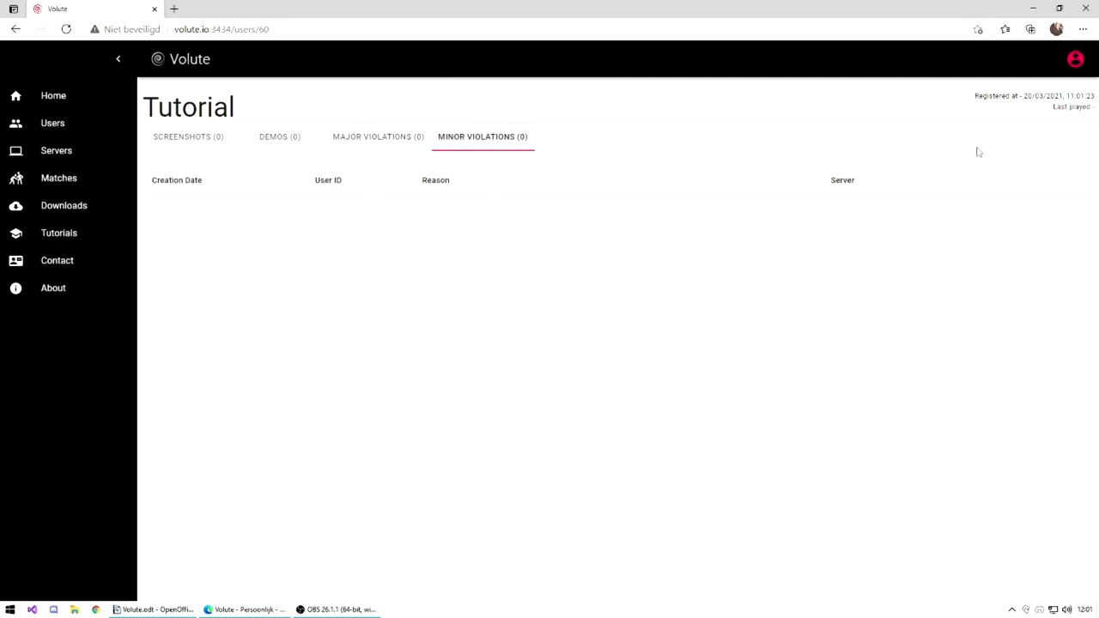
# In My account, reveal the current API key and generate a new one.
pyautogui.click(1073, 62)
pyautogui.click(1045, 109)
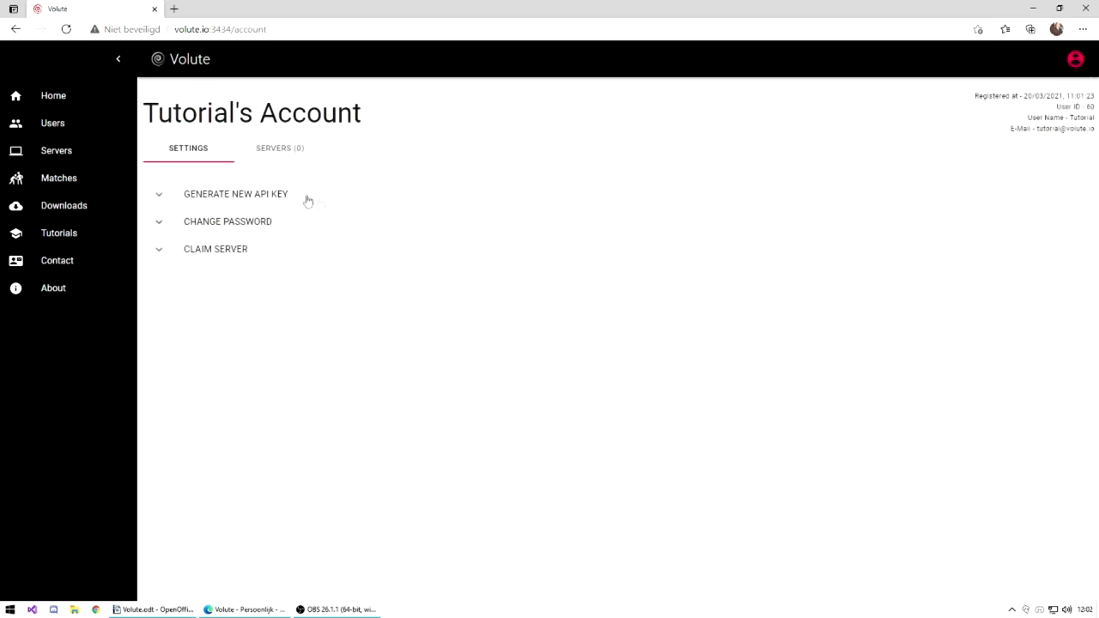
pyautogui.click(245, 194)
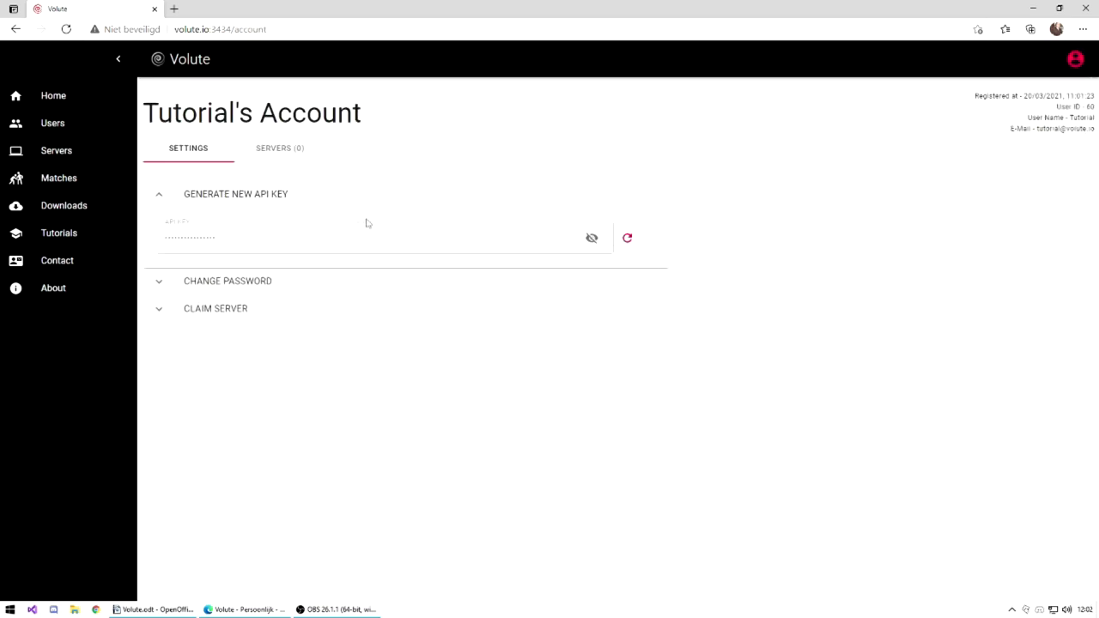
pyautogui.click(588, 241)
pyautogui.moveTo(254, 239); pyautogui.dragTo(159, 249)
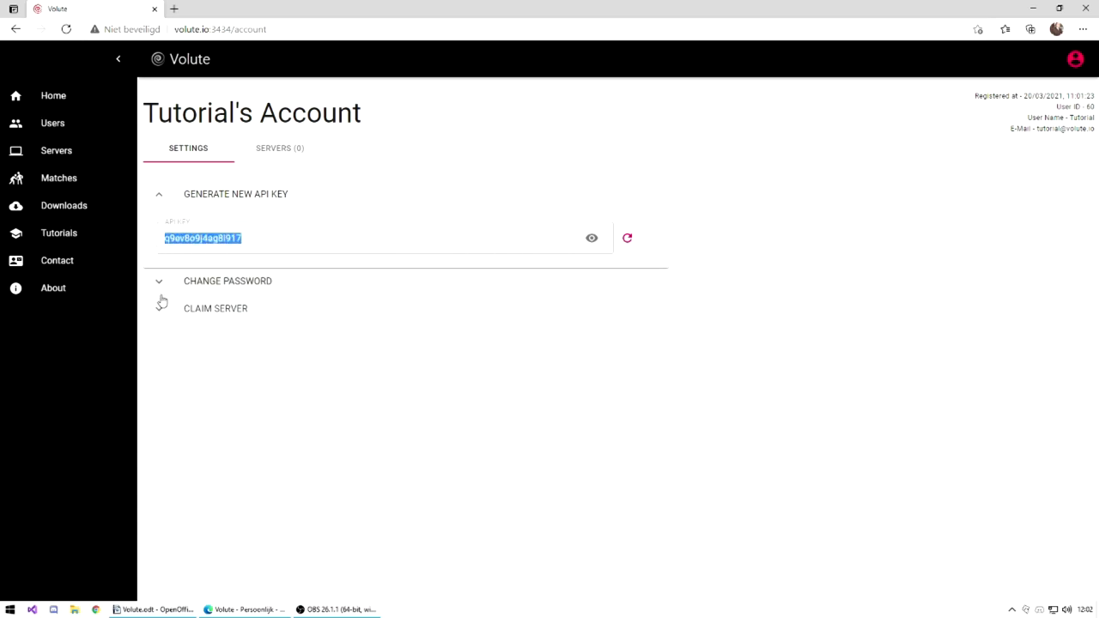
pyautogui.click(221, 282)
pyautogui.moveTo(1056, 107); pyautogui.dragTo(1095, 108)
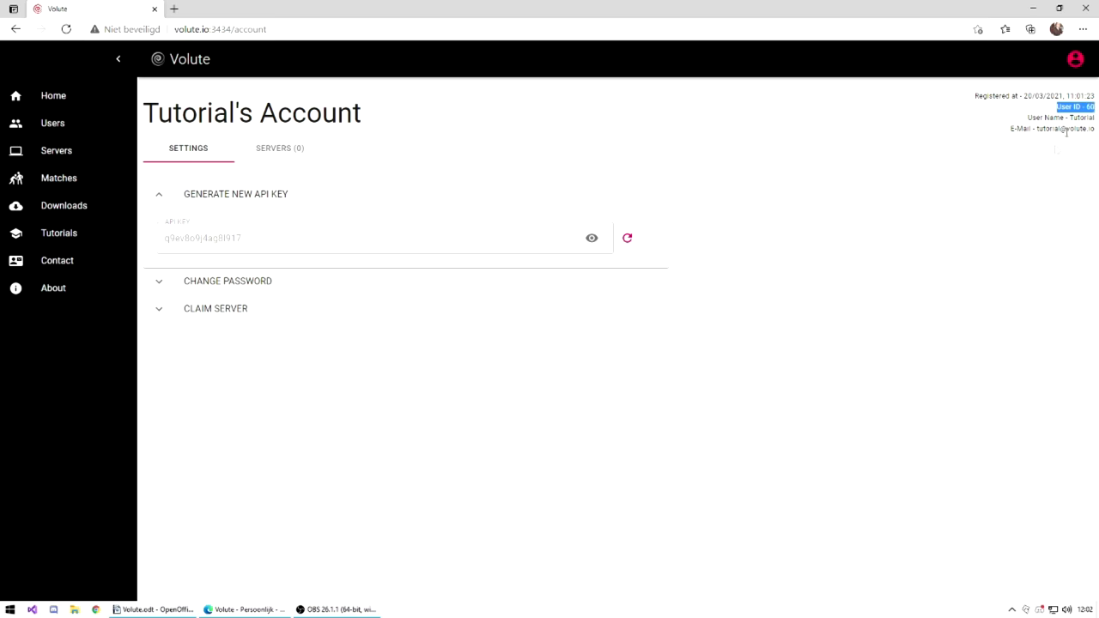
pyautogui.click(1008, 224)
pyautogui.click(627, 238)
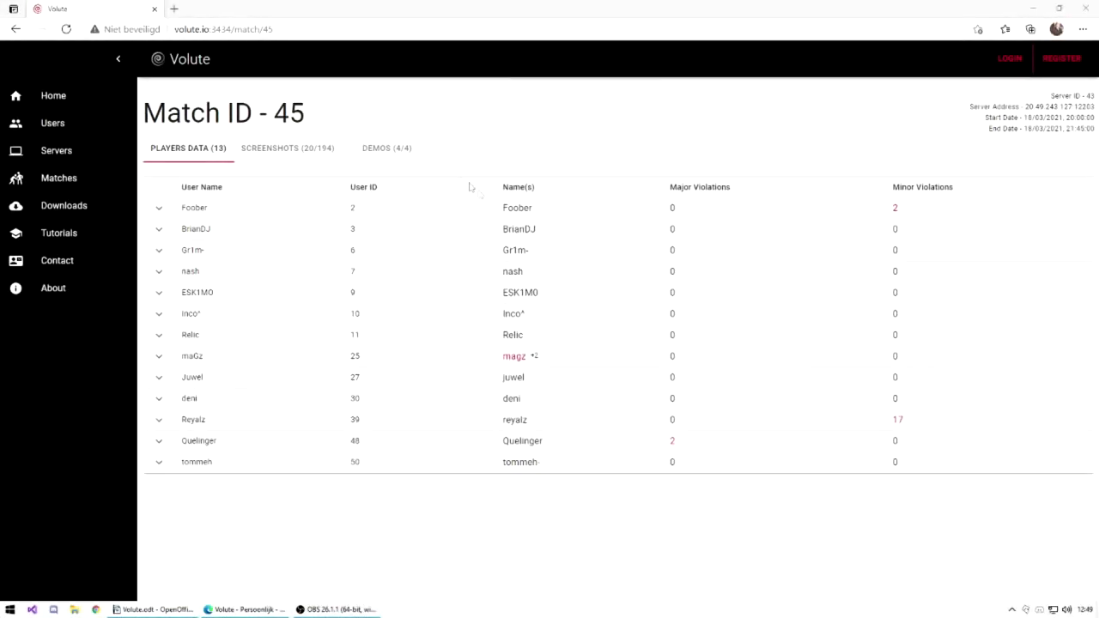
# Check match 45's Screenshots tab, then expand Foober's row in Players Data.
pyautogui.click(311, 151)
pyautogui.click(196, 156)
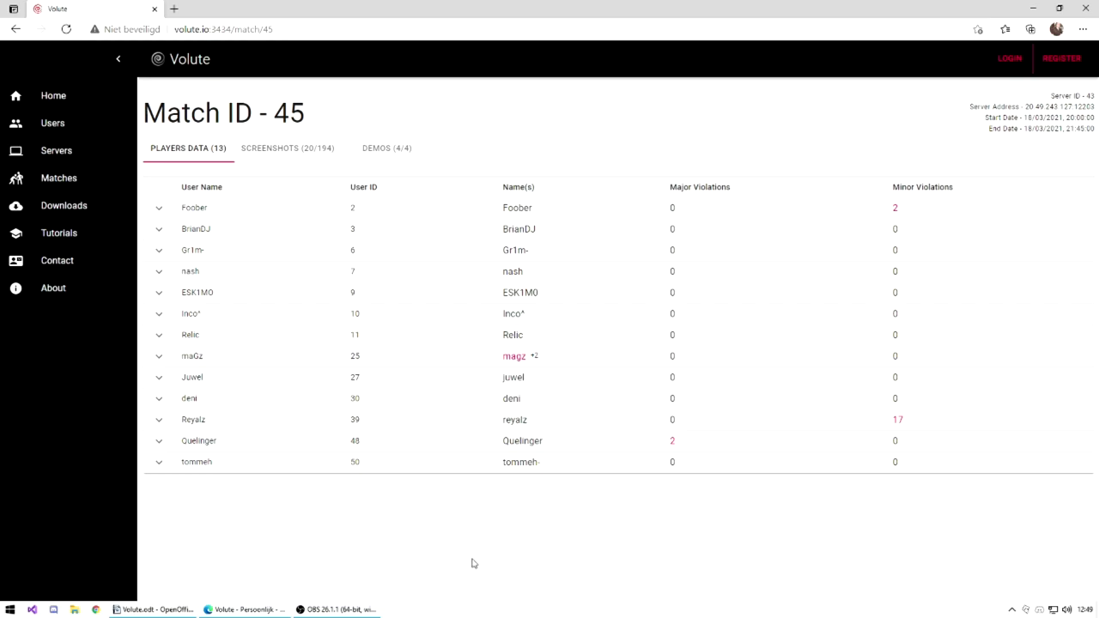
pyautogui.click(184, 208)
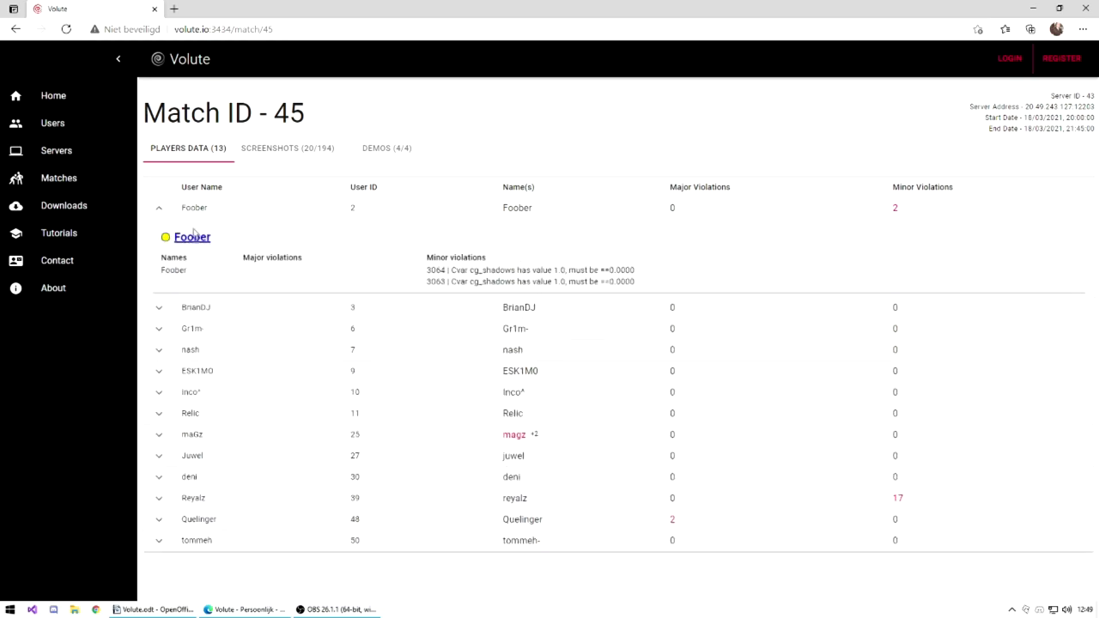
pyautogui.click(194, 237)
pyautogui.scroll(-10, 272, 454)
pyautogui.scroll(10, 208, 232)
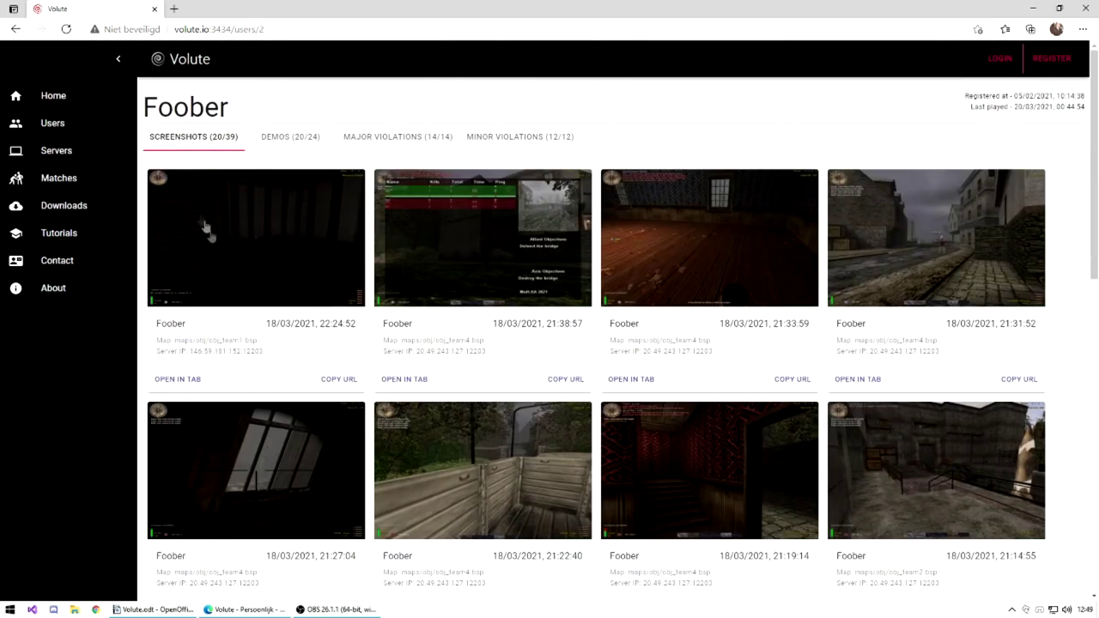
pyautogui.click(15, 28)
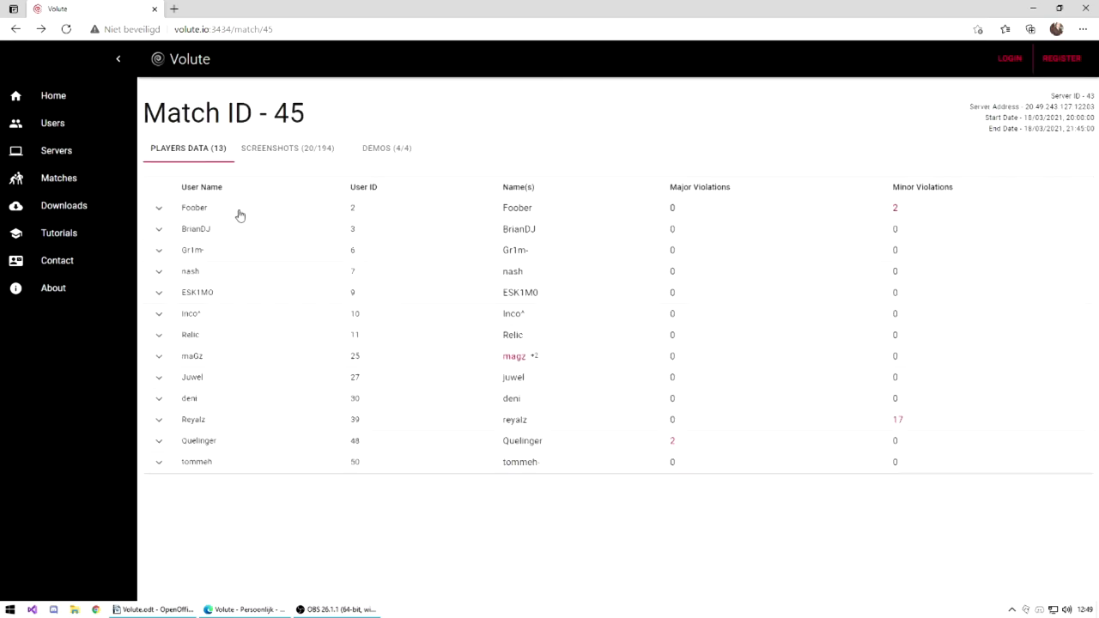
pyautogui.click(238, 212)
pyautogui.moveTo(412, 251); pyautogui.dragTo(566, 315)
pyautogui.click(408, 266)
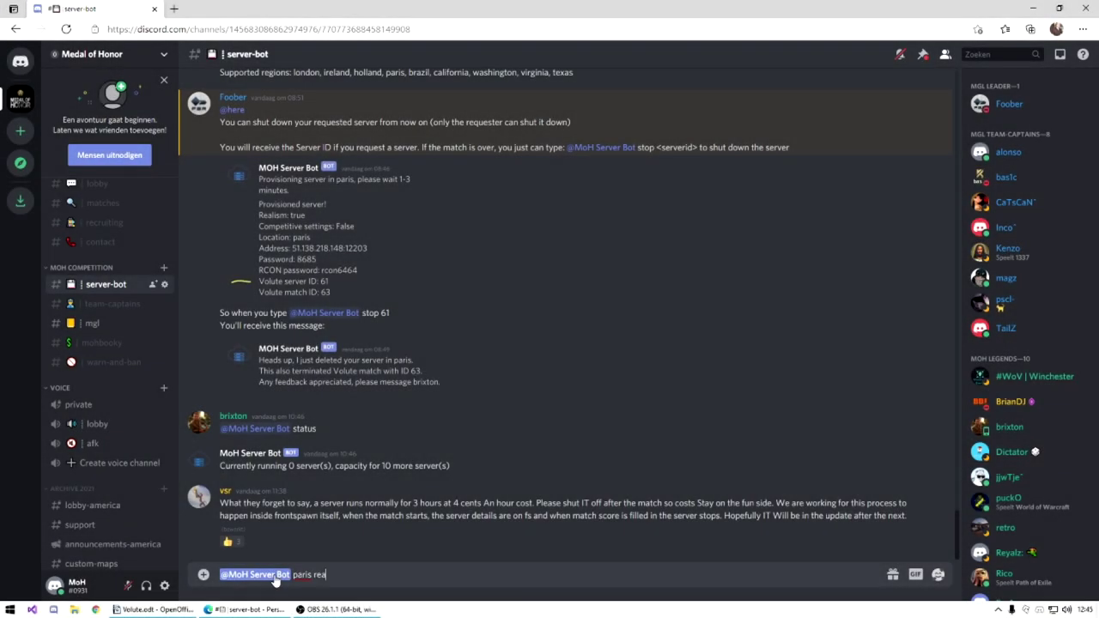
# Send the server request and read the bot's DM reporting Volute server ID 63.
pyautogui.press('Return')
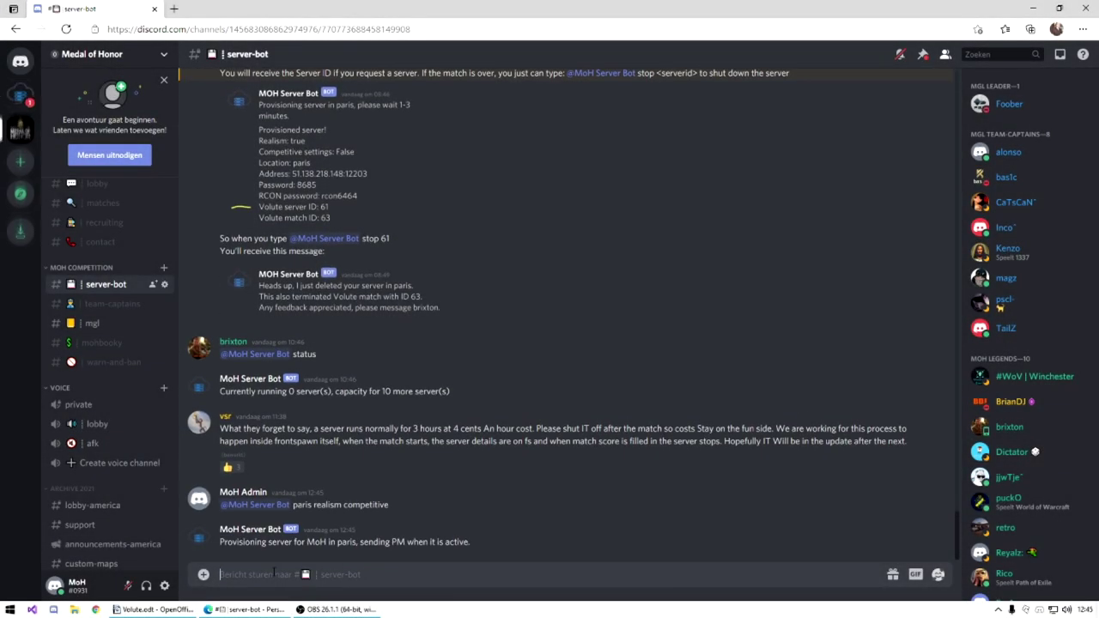
pyautogui.click(21, 98)
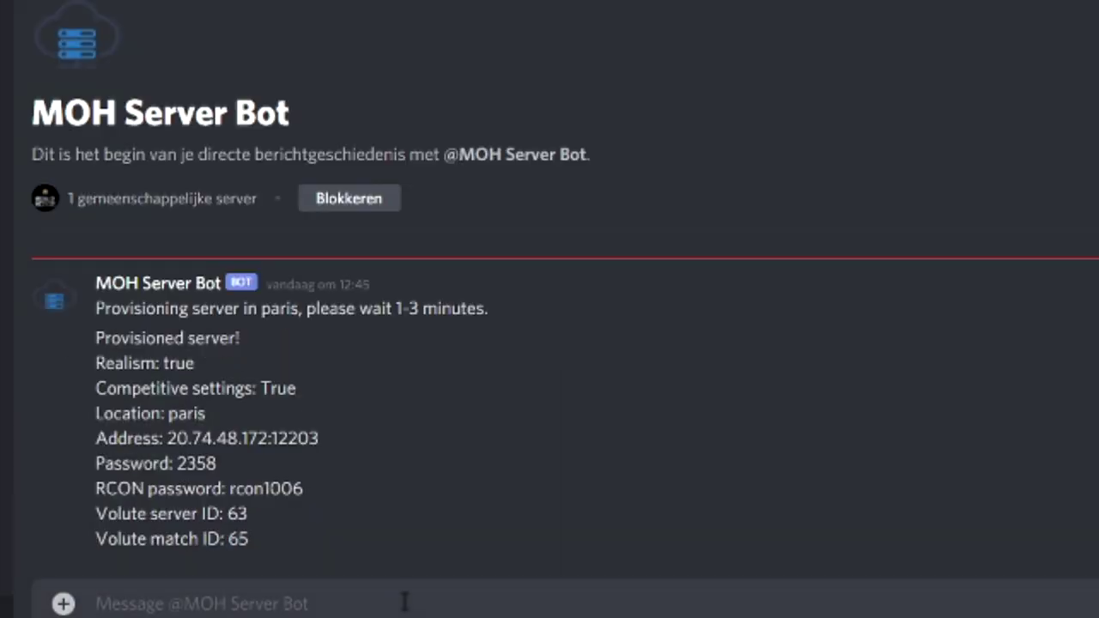
pyautogui.moveTo(249, 514); pyautogui.dragTo(95, 514)
pyautogui.click(251, 516)
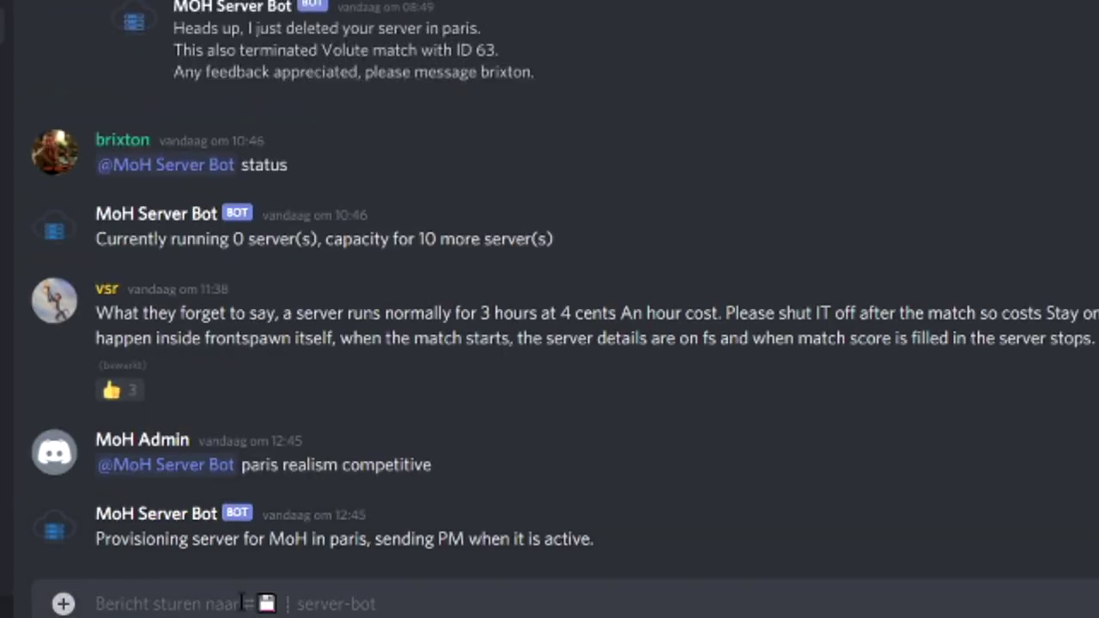
pyautogui.write('@moh')
pyautogui.press('Tab')
pyautogui.write('stop 63')
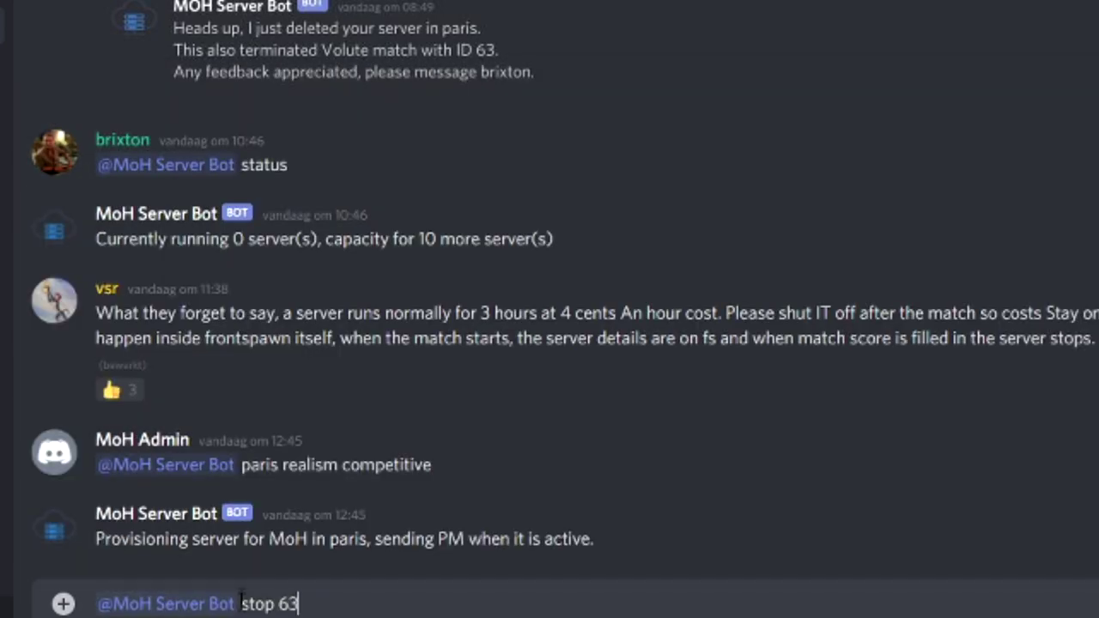
pyautogui.press('Return')
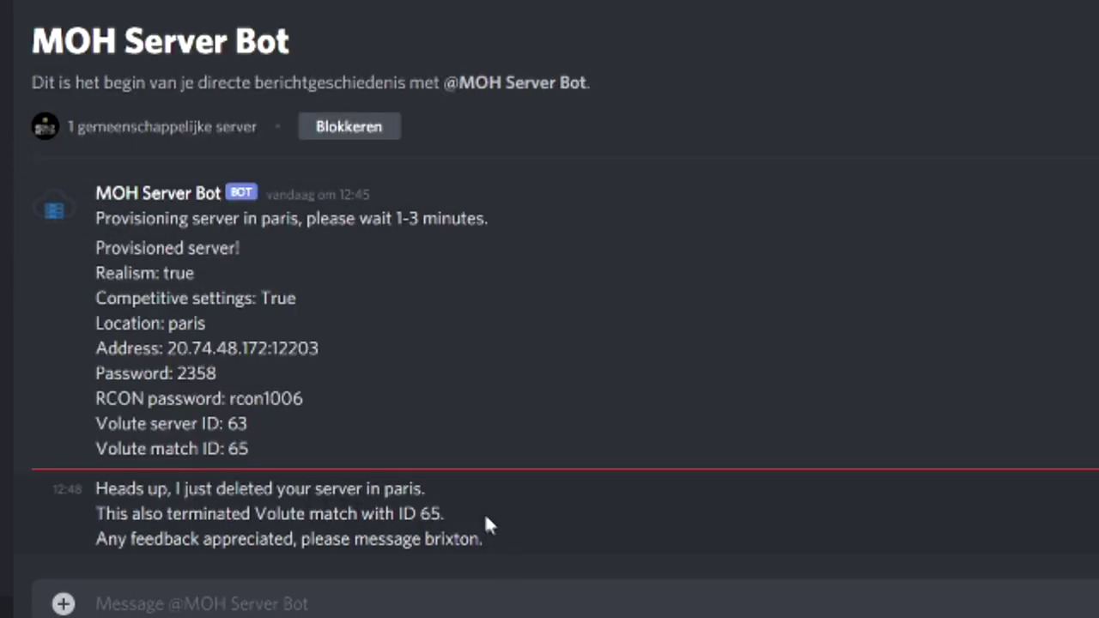
pyautogui.moveTo(484, 515); pyautogui.dragTo(9, 549)
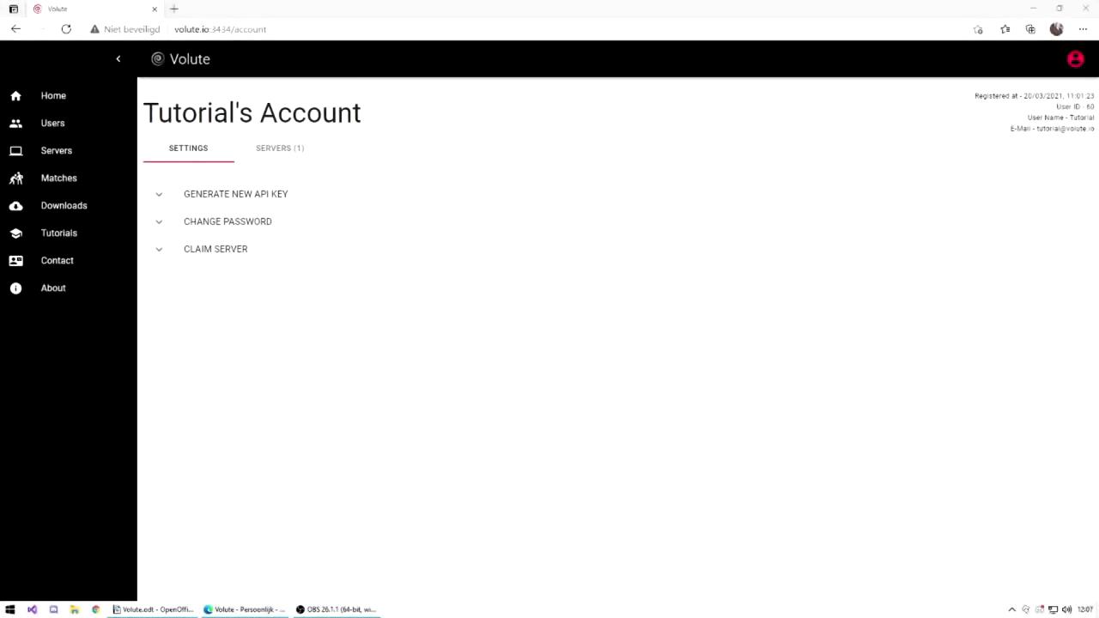
# Fill the Add Server form with 146.59.181.152:12206, Rcon password and Competitive Settings on.
pyautogui.click(283, 149)
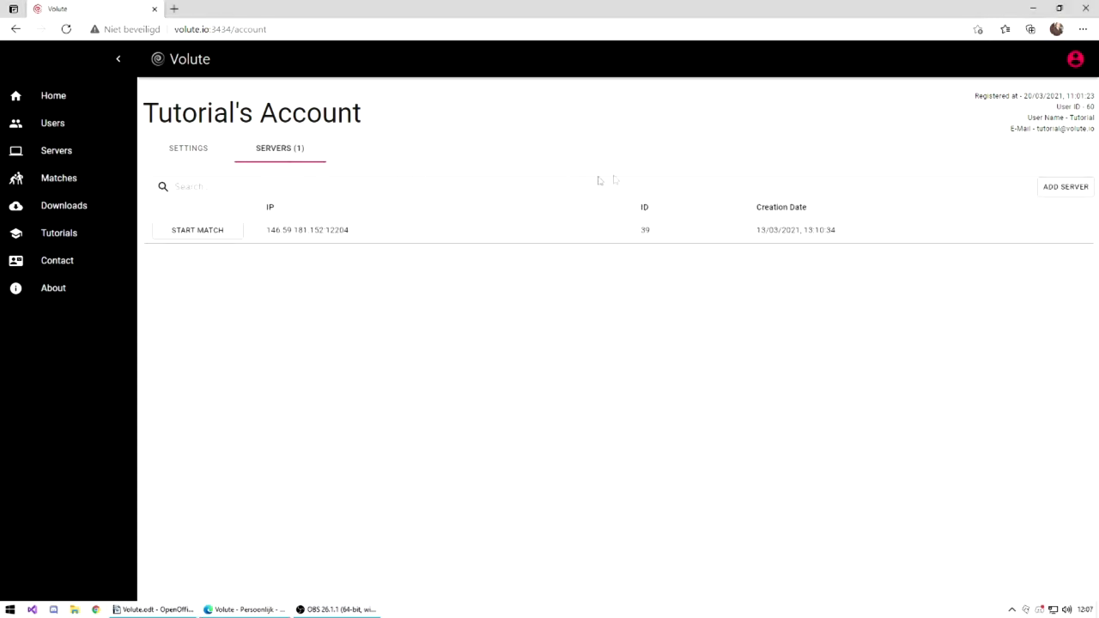
pyautogui.click(1073, 188)
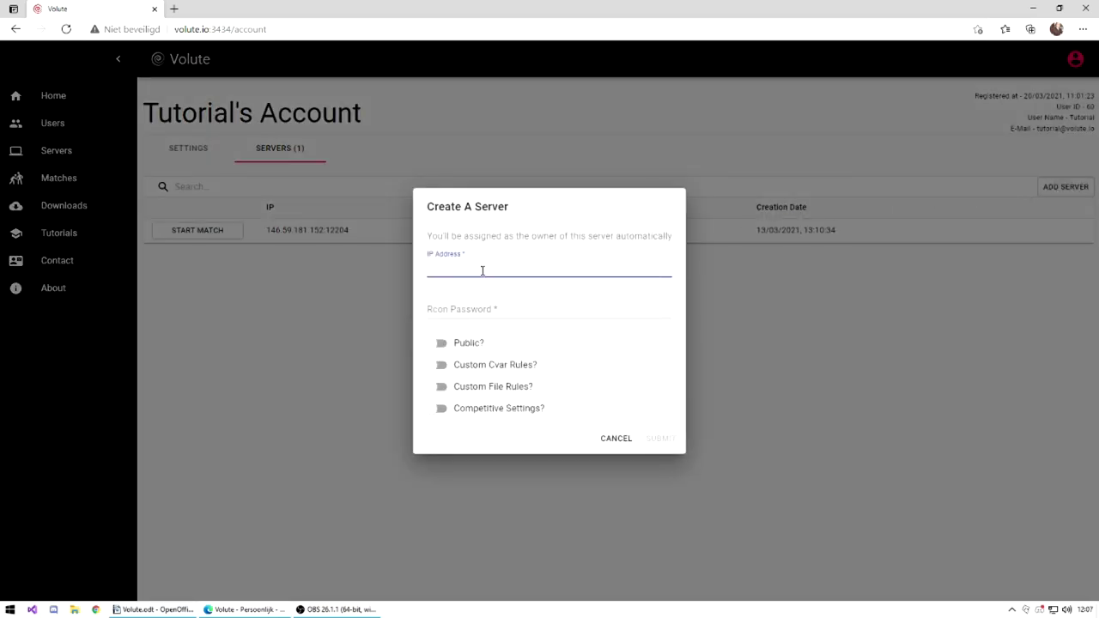
pyautogui.hotkey('ctrl', 'v')
pyautogui.click(483, 311)
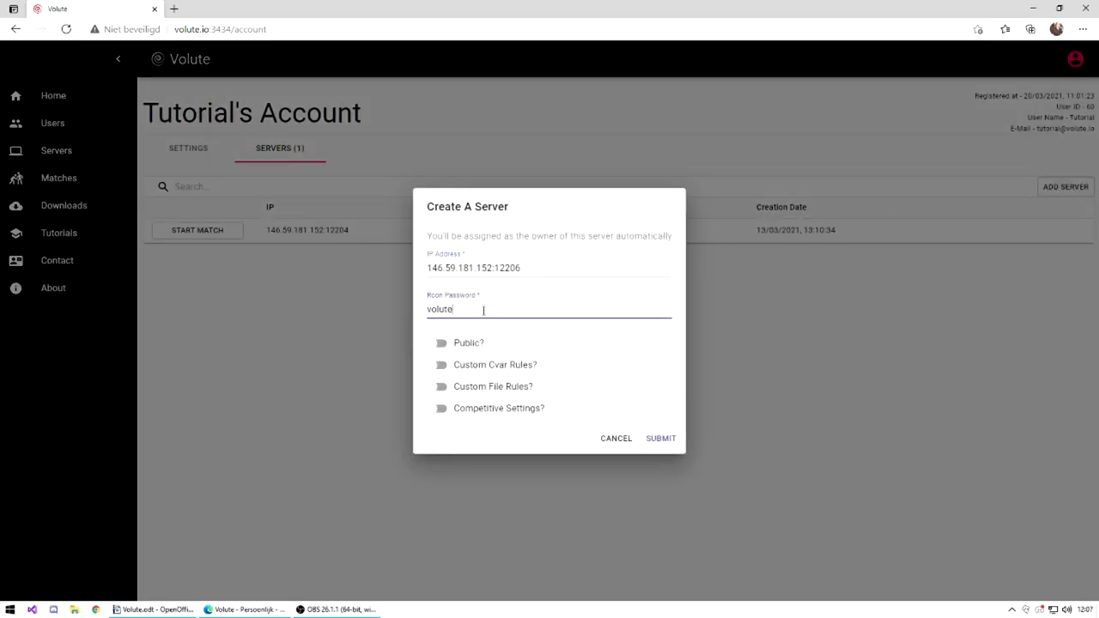
pyautogui.click(436, 409)
# Submit the new server, then start match 64 on it and end it.
pyautogui.click(661, 439)
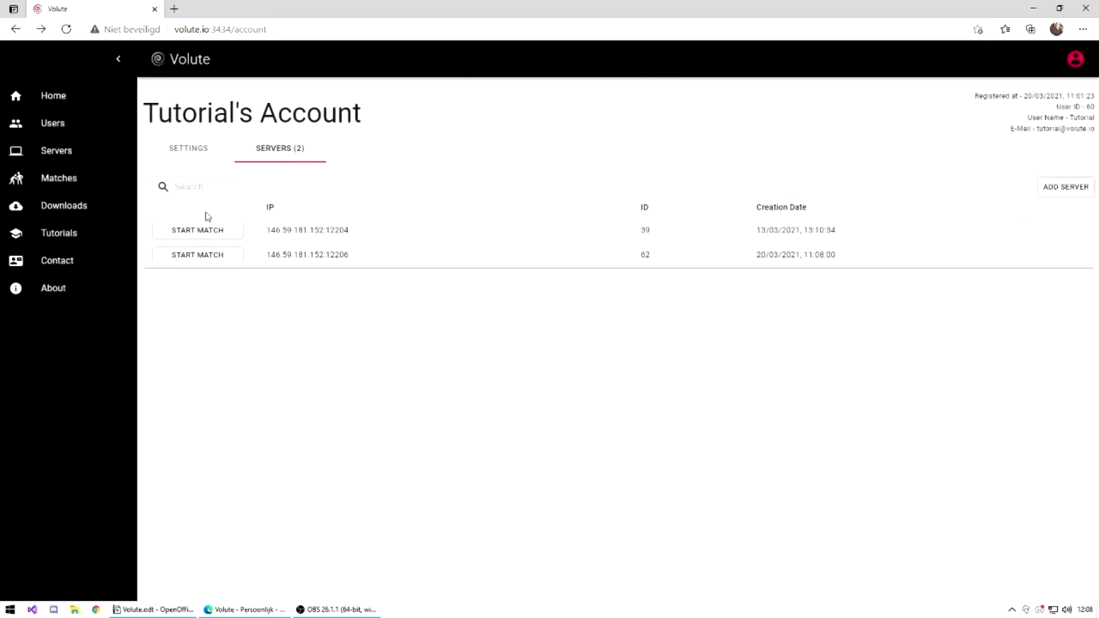
pyautogui.click(209, 257)
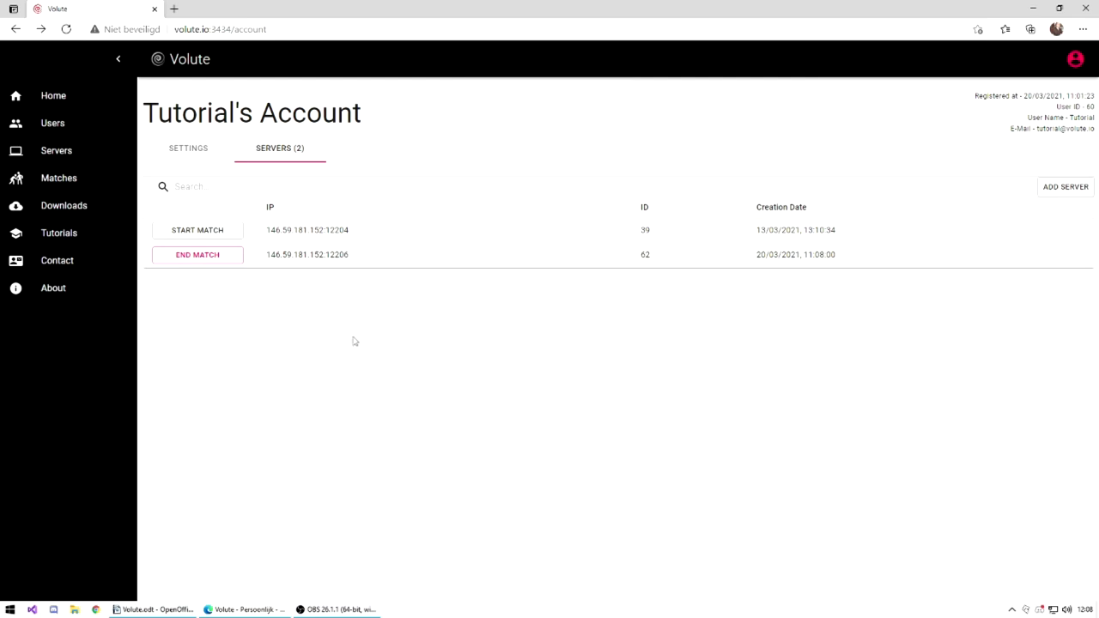
pyautogui.click(223, 257)
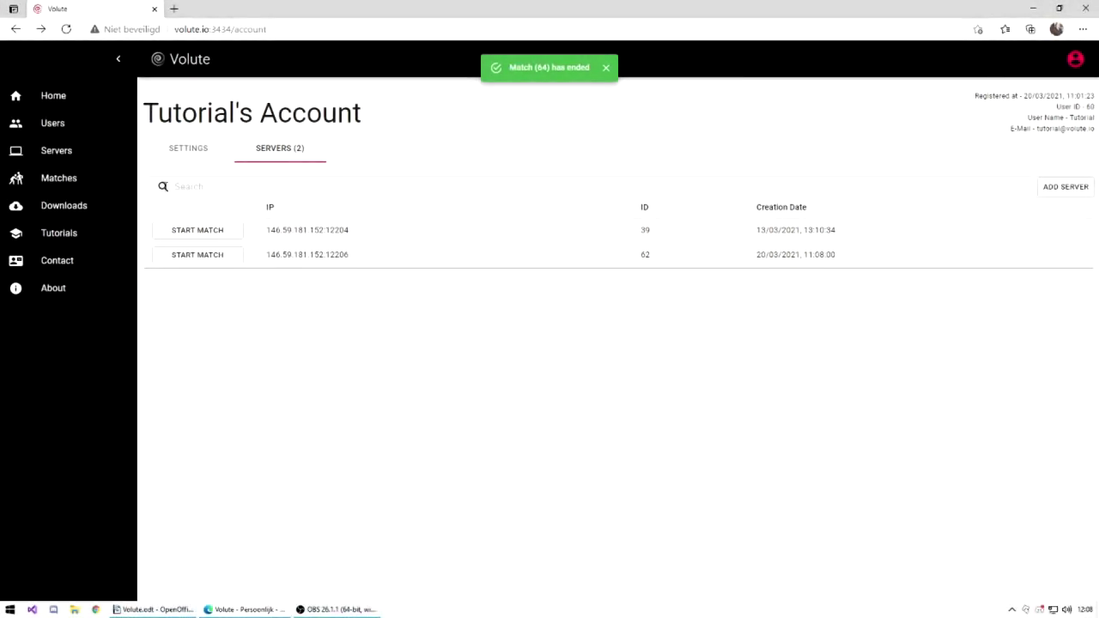
# Claim server ID 31 with its Rcon password, then reload to see three servers listed.
pyautogui.click(176, 153)
pyautogui.click(210, 251)
pyautogui.click(220, 292)
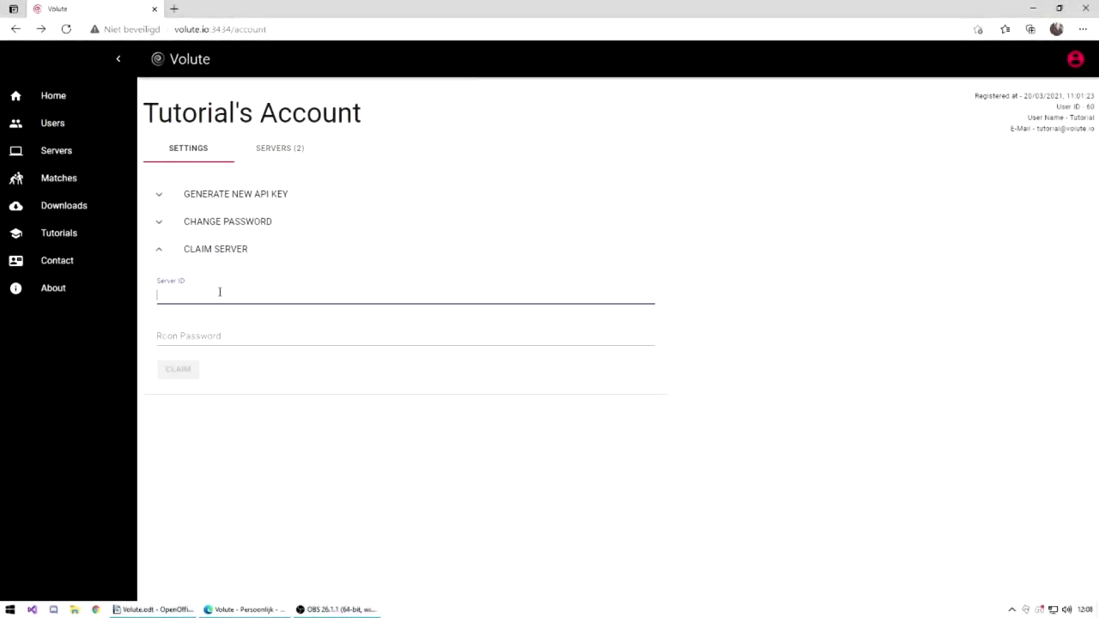
pyautogui.click(202, 335)
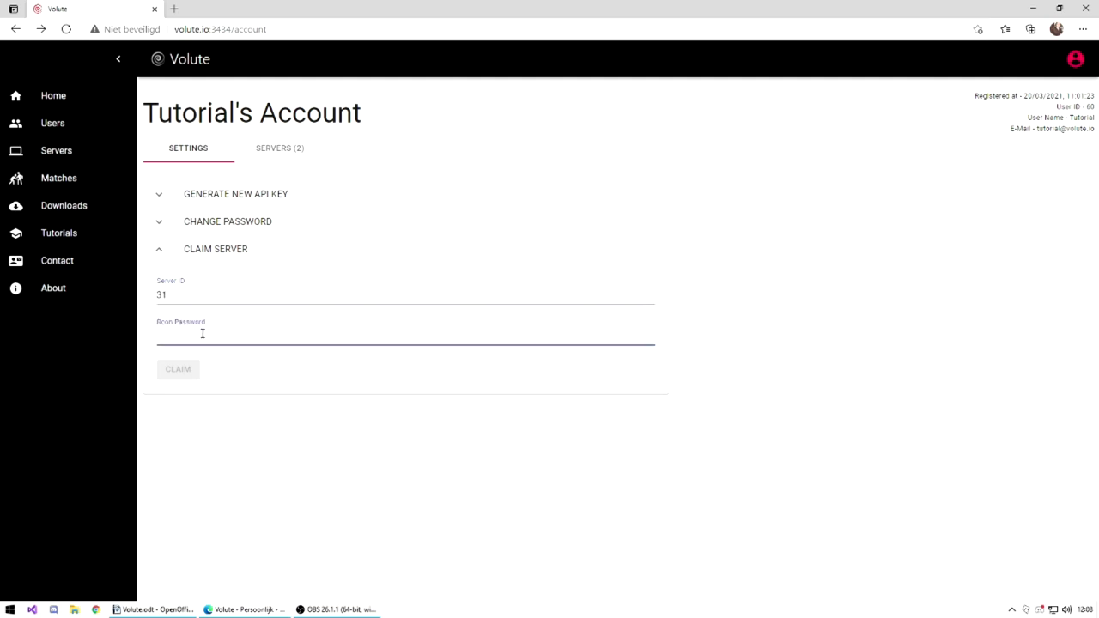
pyautogui.write('volutetest')
pyautogui.click(189, 369)
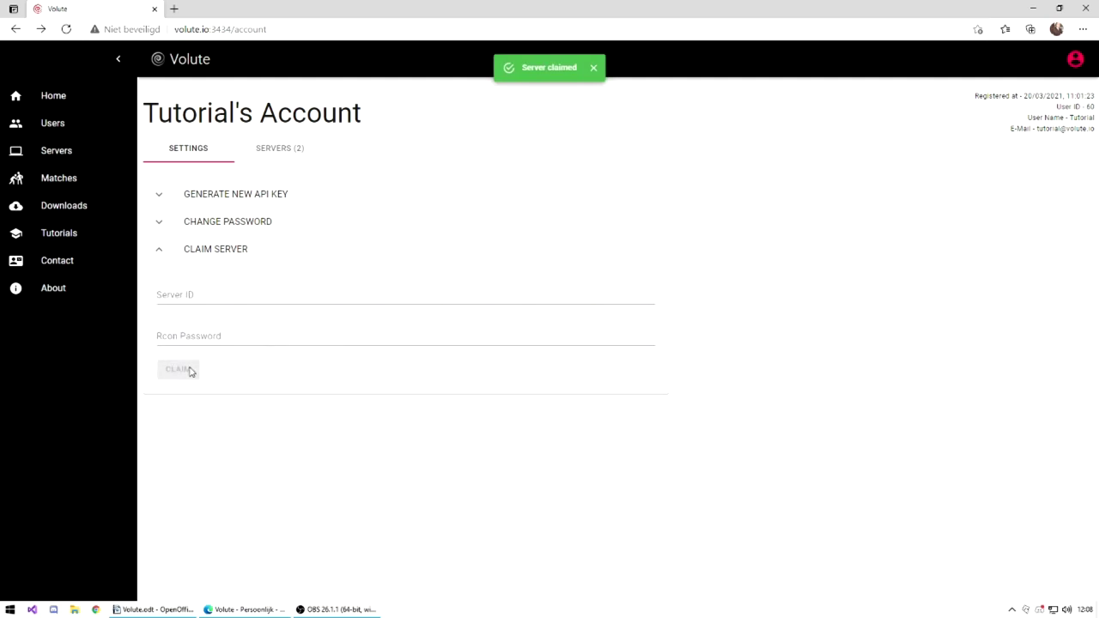
pyautogui.click(293, 151)
pyautogui.click(66, 30)
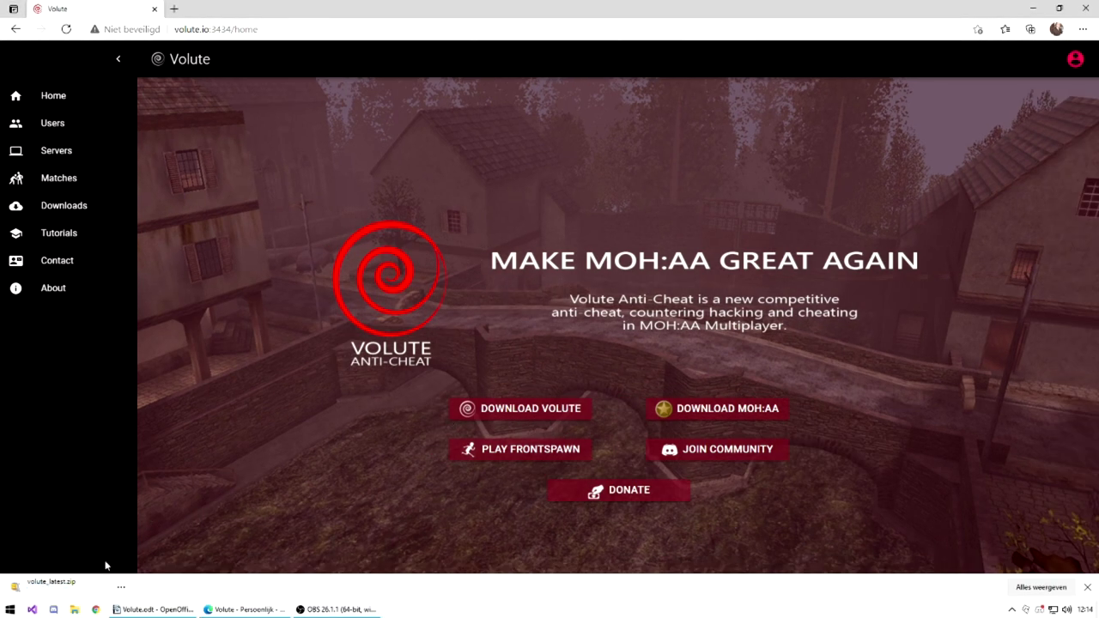
# Open volute_latest.zip in WinZip without extracting and drag volute.exe onto the desktop.
pyautogui.click(86, 587)
pyautogui.click(586, 317)
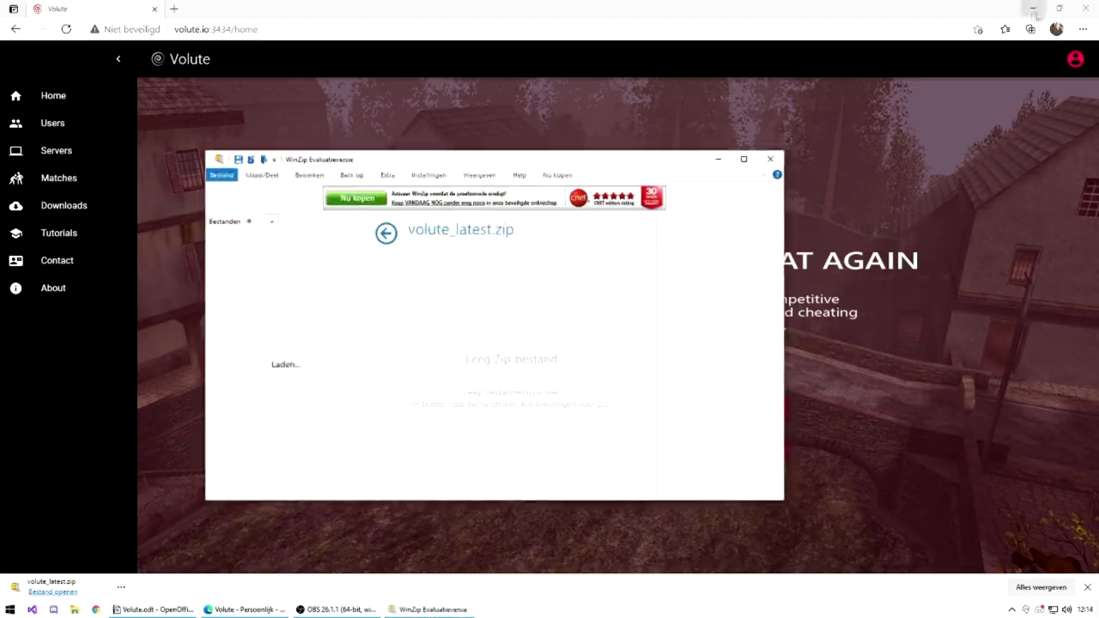
pyautogui.click(1058, 8)
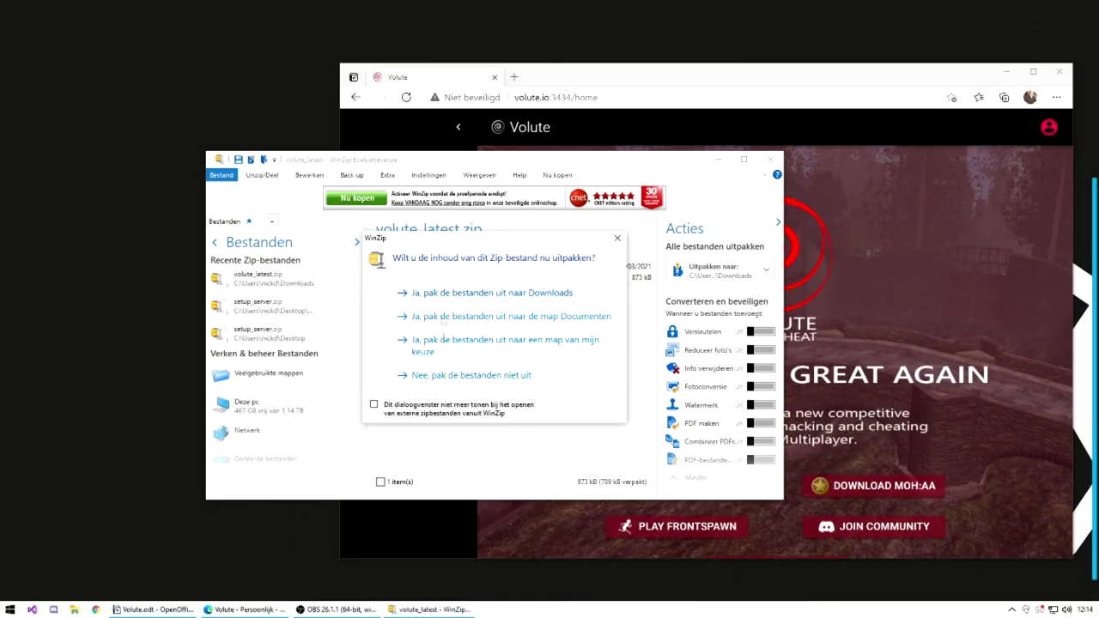
pyautogui.click(429, 371)
pyautogui.click(380, 277)
pyautogui.moveTo(381, 276); pyautogui.dragTo(125, 129)
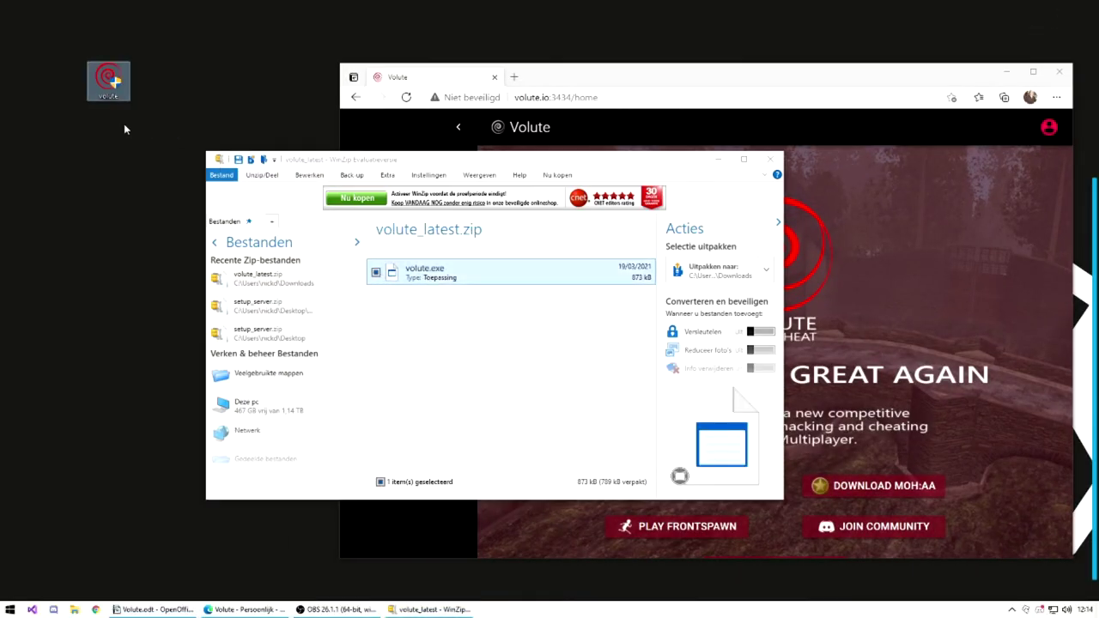
# Launch the volute client and paste the account's user ID into the Volute ID field.
pyautogui.click(770, 159)
pyautogui.doubleClick(107, 79)
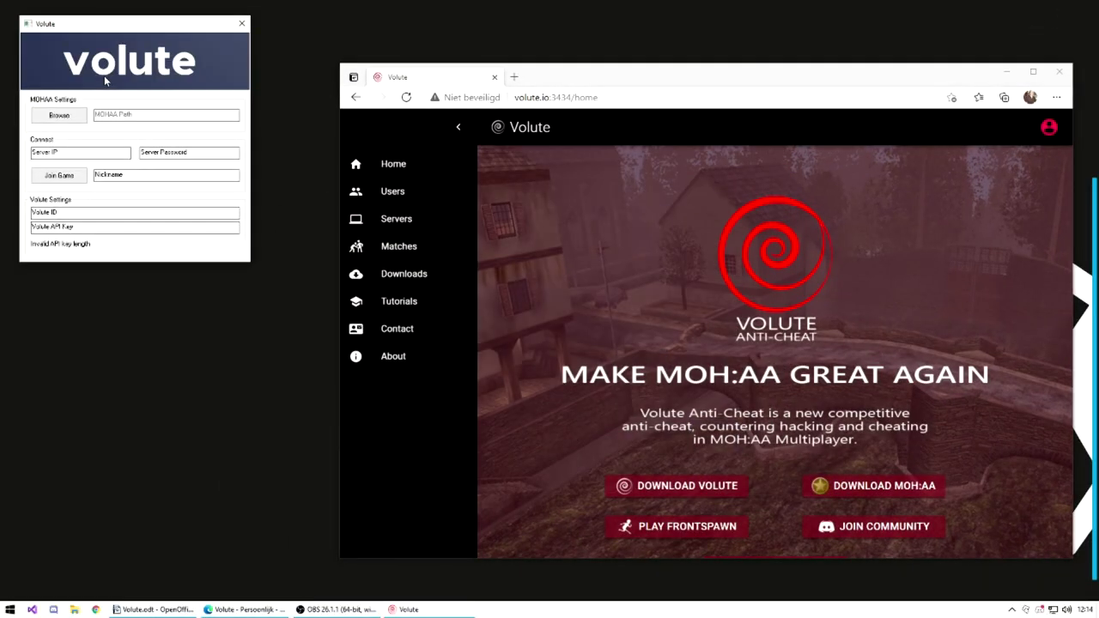
pyautogui.click(1049, 127)
pyautogui.click(1030, 173)
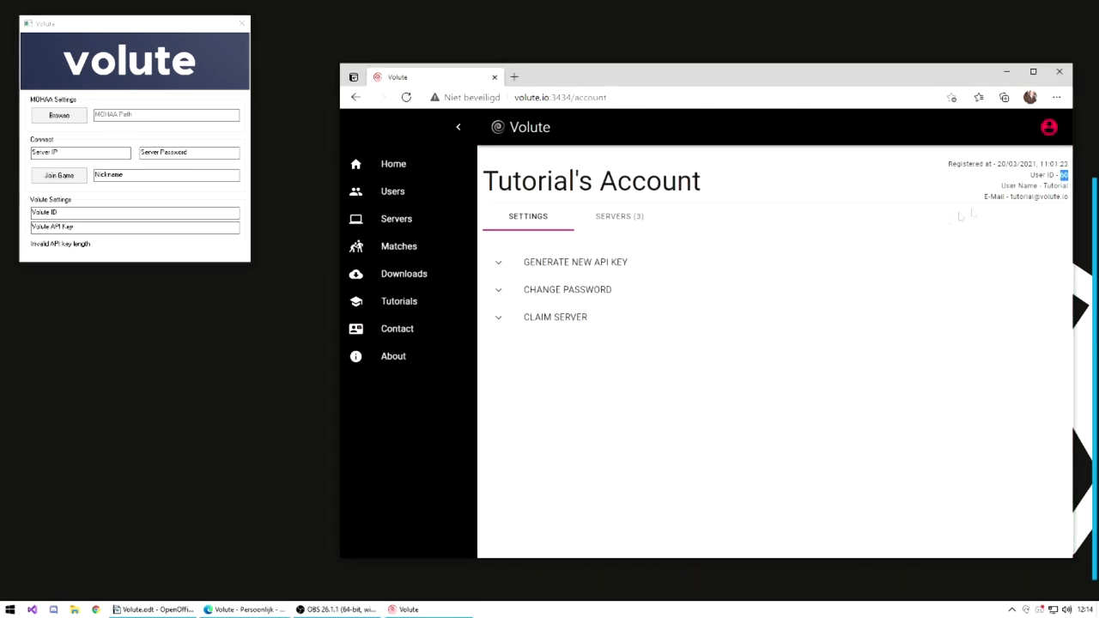
pyautogui.moveTo(65, 212); pyautogui.dragTo(9, 220)
pyautogui.hotkey('ctrl', 'v')
# Copy the revealed API key from the account page into the client's API key field.
pyautogui.click(608, 265)
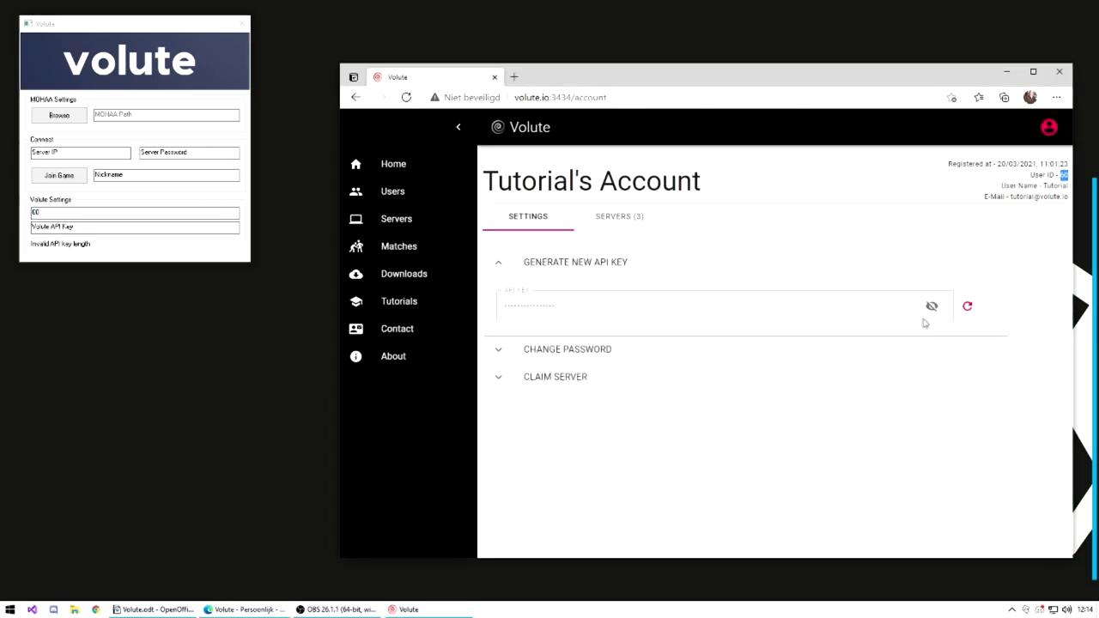
pyautogui.click(931, 306)
pyautogui.moveTo(590, 306); pyautogui.dragTo(431, 304)
pyautogui.hotkey('ctrl', 'c')
pyautogui.moveTo(104, 227); pyautogui.dragTo(31, 227)
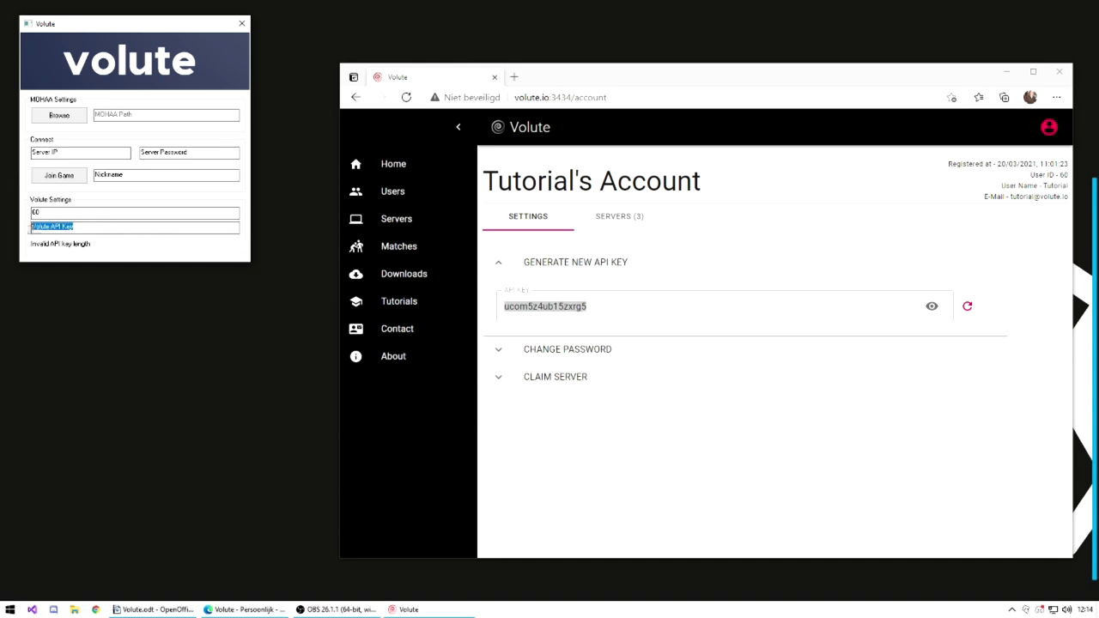
pyautogui.hotkey('ctrl', 'v')
# Copy server 31's address 146.59.181.152:12203 into Server IP and clear the password placeholder.
pyautogui.click(618, 216)
pyautogui.click(614, 307)
pyautogui.moveTo(769, 181); pyautogui.dragTo(484, 180)
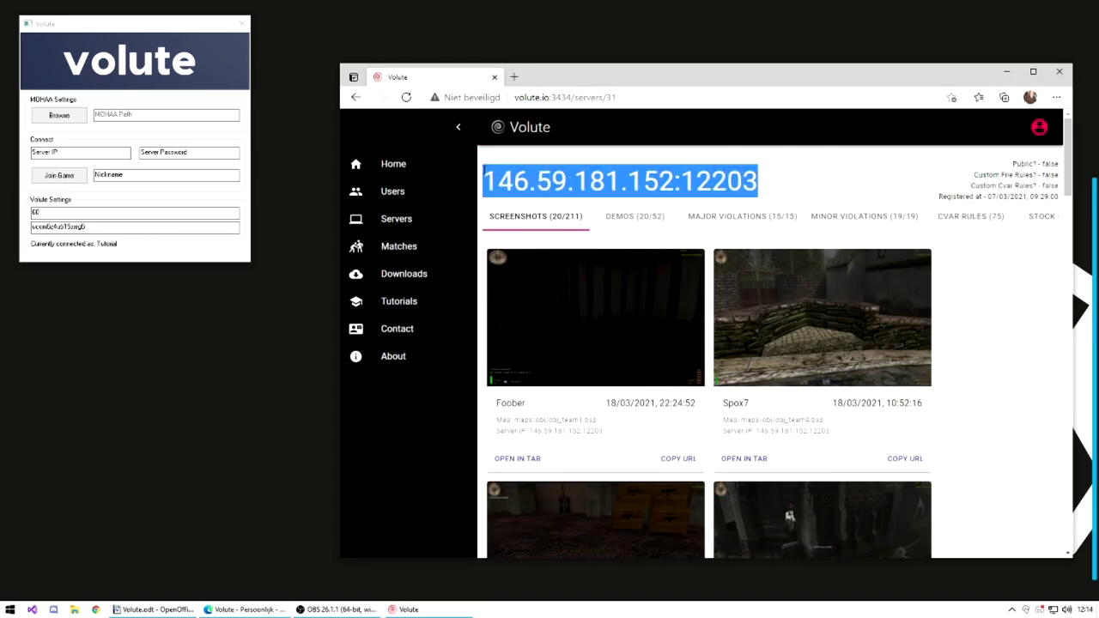
pyautogui.hotkey('ctrl', 'c')
pyautogui.moveTo(128, 152); pyautogui.dragTo(7, 166)
pyautogui.hotkey('ctrl', 'v')
pyautogui.click(196, 153)
pyautogui.press('BackSpace')
pyautogui.press('BackSpace')
pyautogui.press('BackSpace')
pyautogui.press('BackSpace')
pyautogui.press('BackSpace')
pyautogui.press('BackSpace')
pyautogui.press('BackSpace')
pyautogui.press('BackSpace')
pyautogui.press('BackSpace')
pyautogui.press('BackSpace')
pyautogui.press('BackSpace')
pyautogui.press('BackSpace')
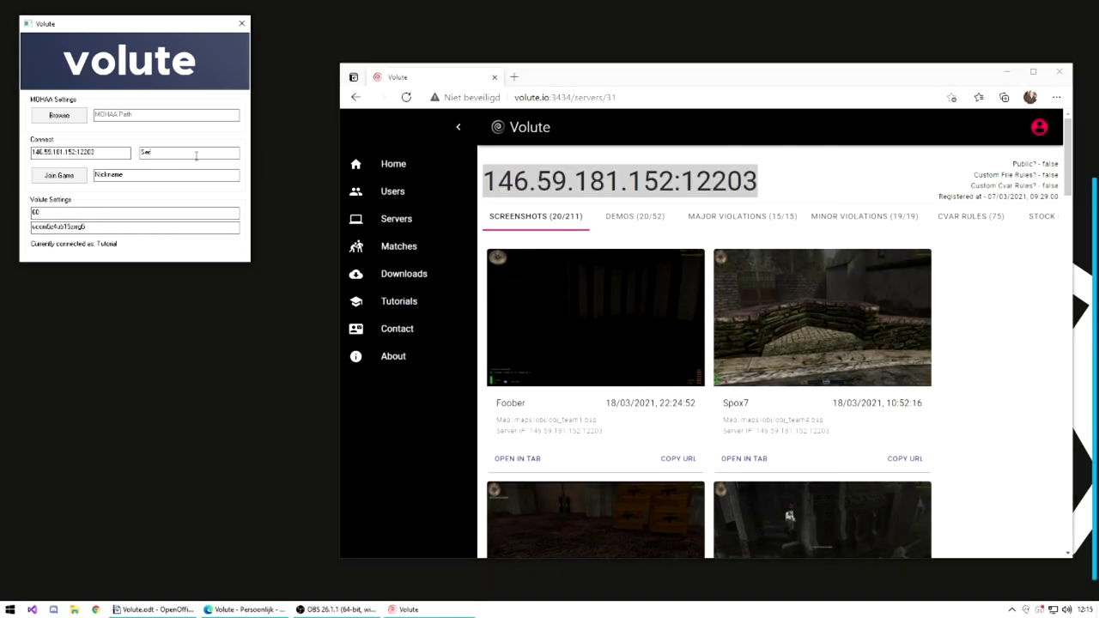
# Set nickname 'Foober', choose MOHAA.exe as the game path, and join the game.
pyautogui.doubleClick(110, 175)
pyautogui.write('Foober')
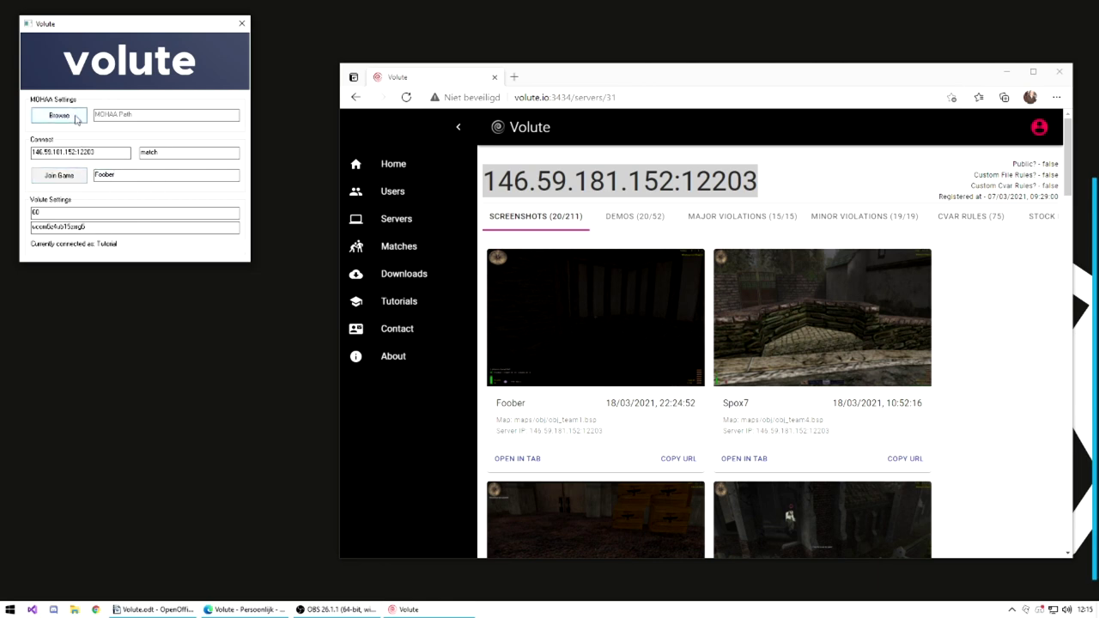
pyautogui.click(59, 115)
pyautogui.doubleClick(147, 199)
pyautogui.click(60, 175)
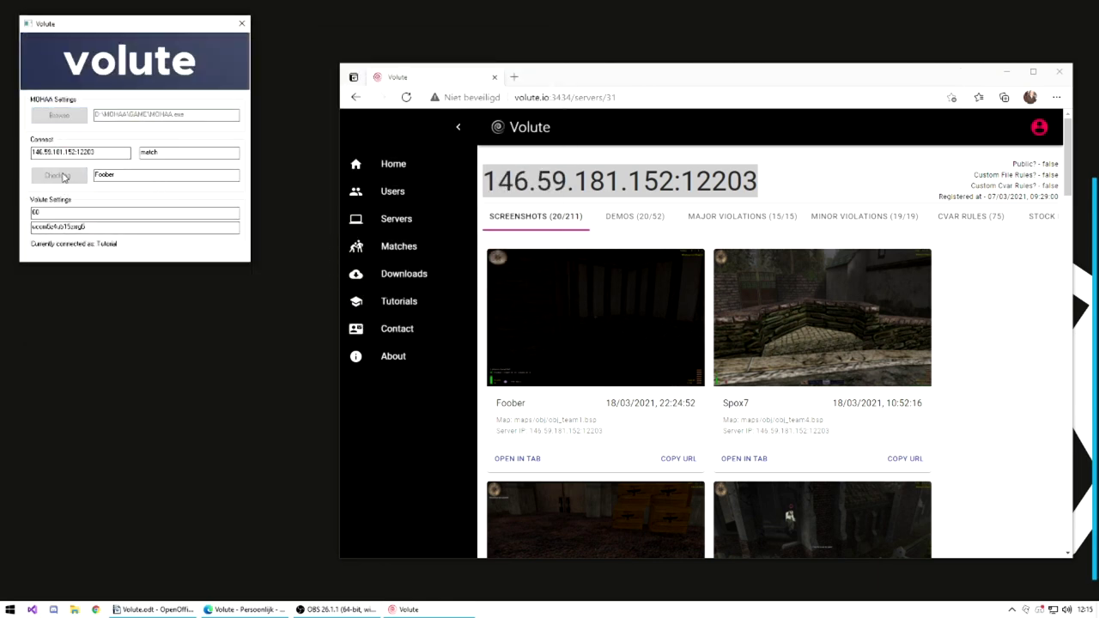